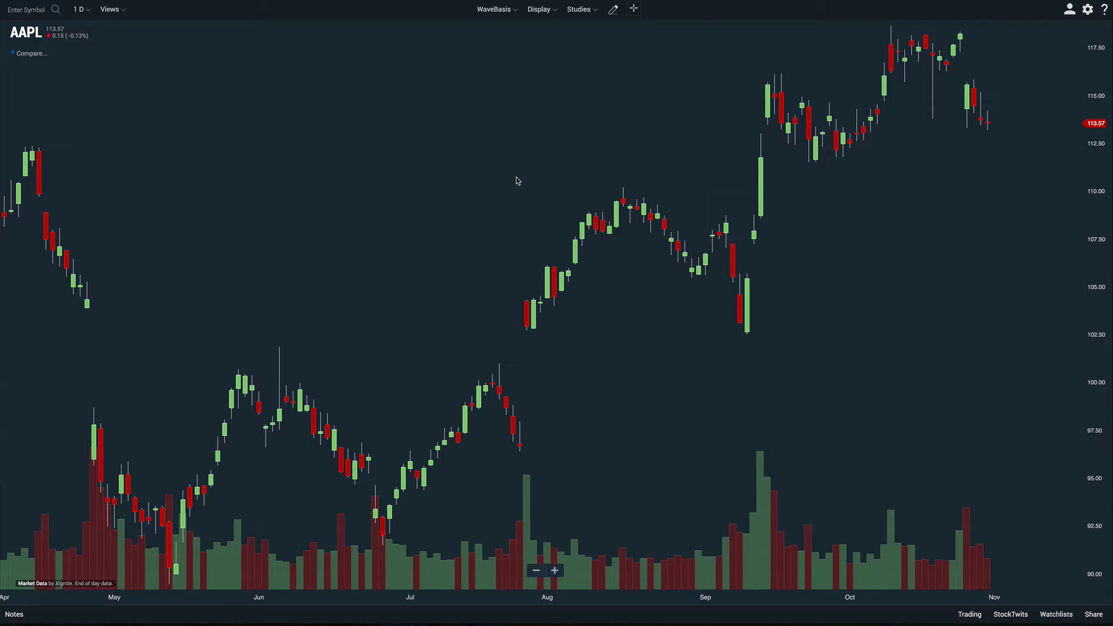
Step: Run AutoCount Elliott Waves on the AAPL daily chart from the WaveBasis menu
click(499, 12)
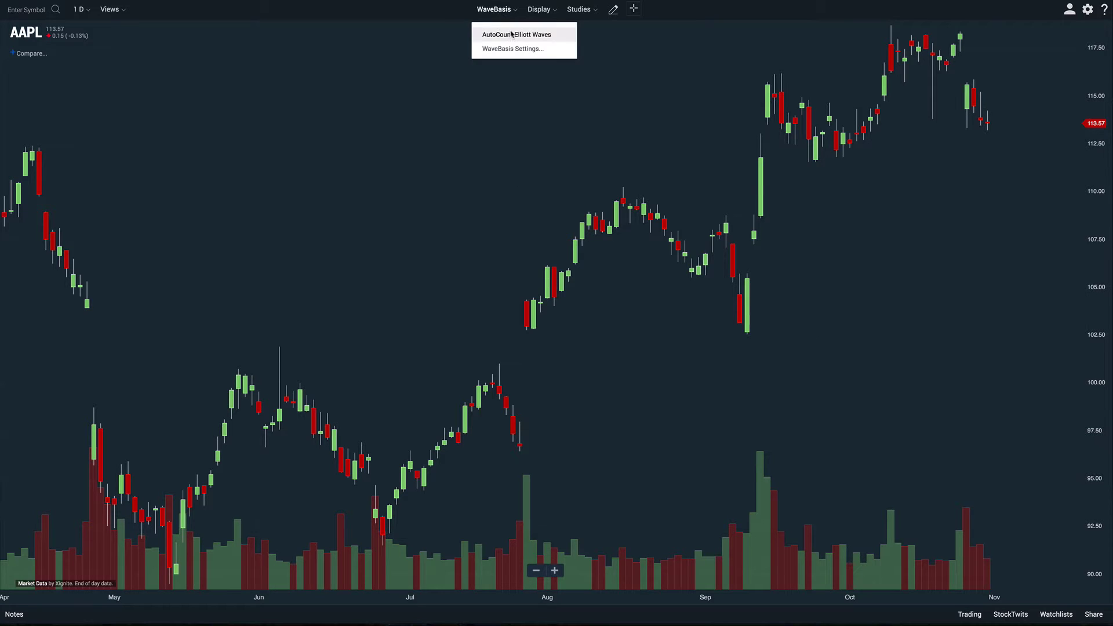
click(510, 34)
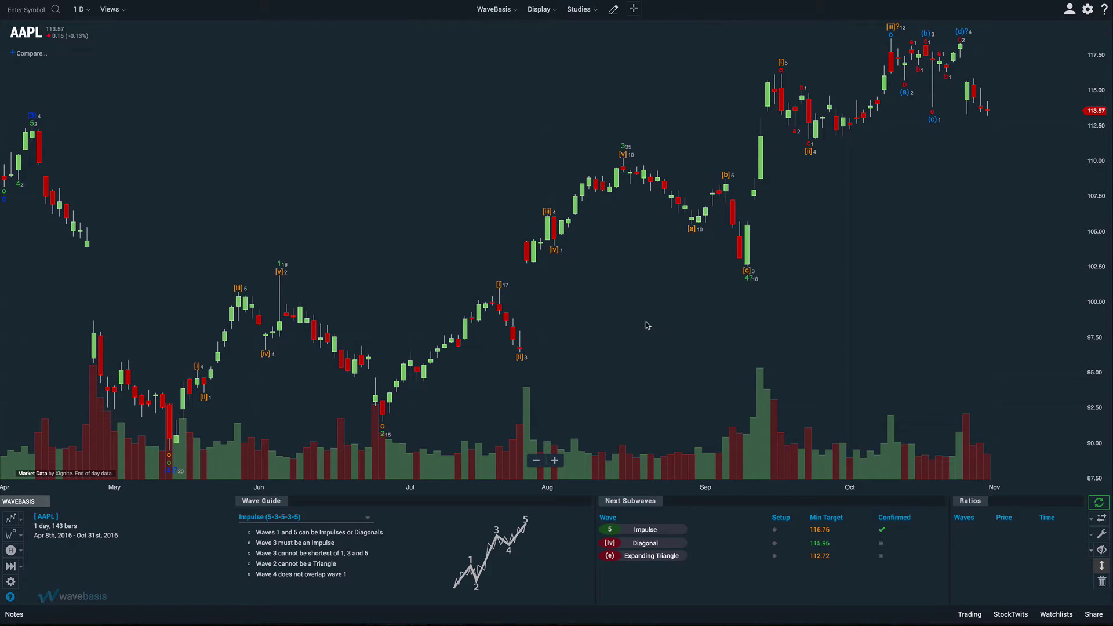
Step: Switch on Smart Fibs in the wrench overlay options
click(1099, 540)
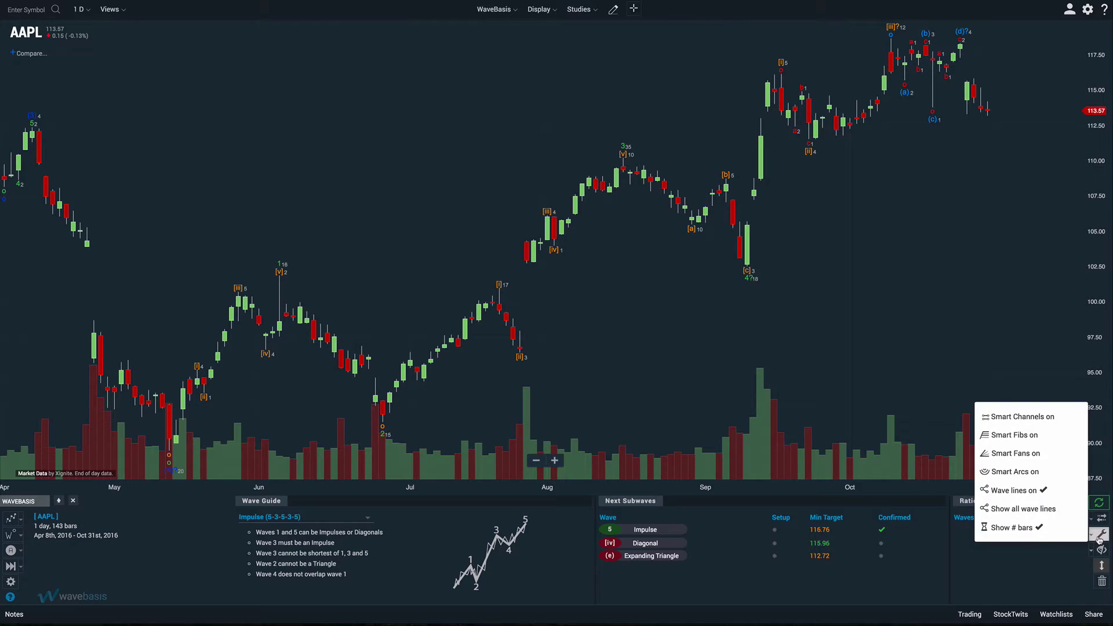
click(1046, 439)
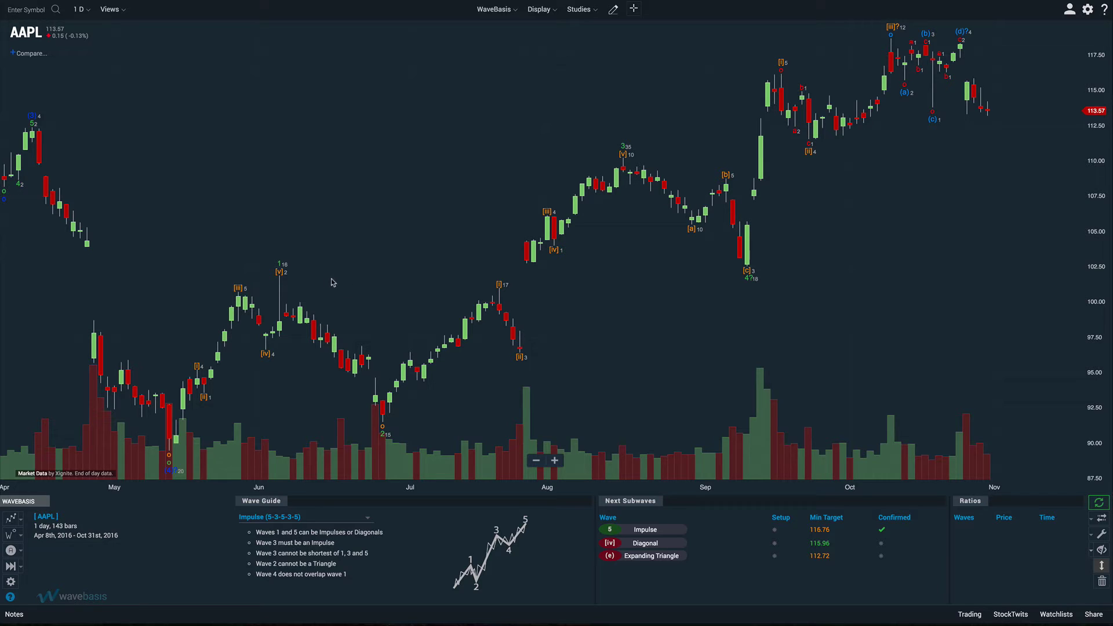
Step: Select the [v] label near the June high to show its wave lines, Fib levels and ratios
click(280, 267)
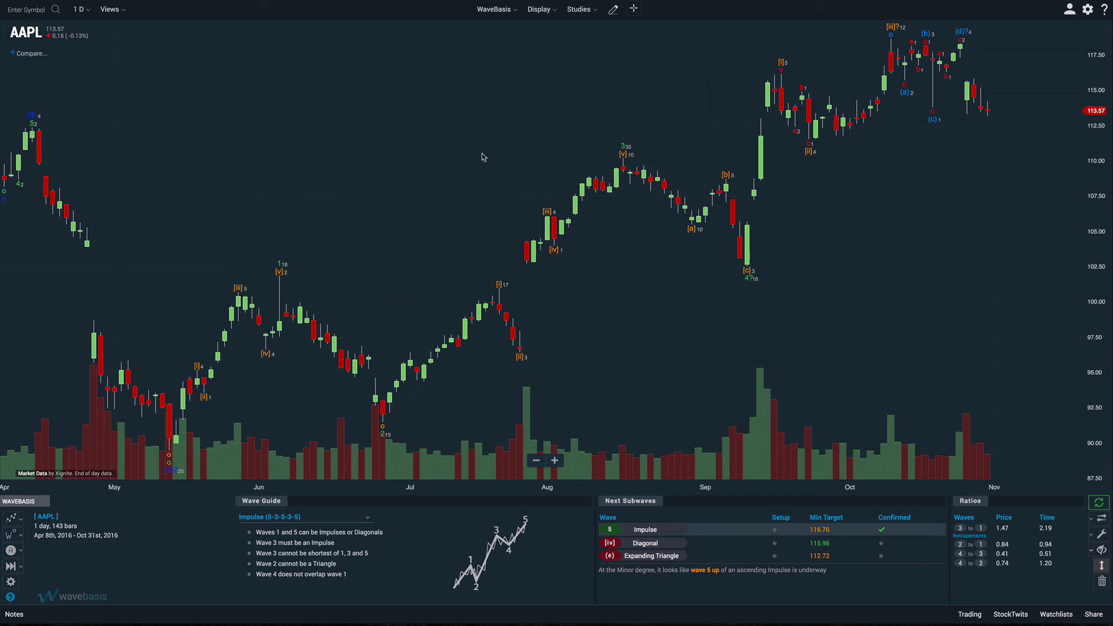
mouse_move(626, 147)
mouse_move(383, 440)
Step: Flip the wave 4 count to the ZigZag alternative and back to Impulse
mouse_move(747, 285)
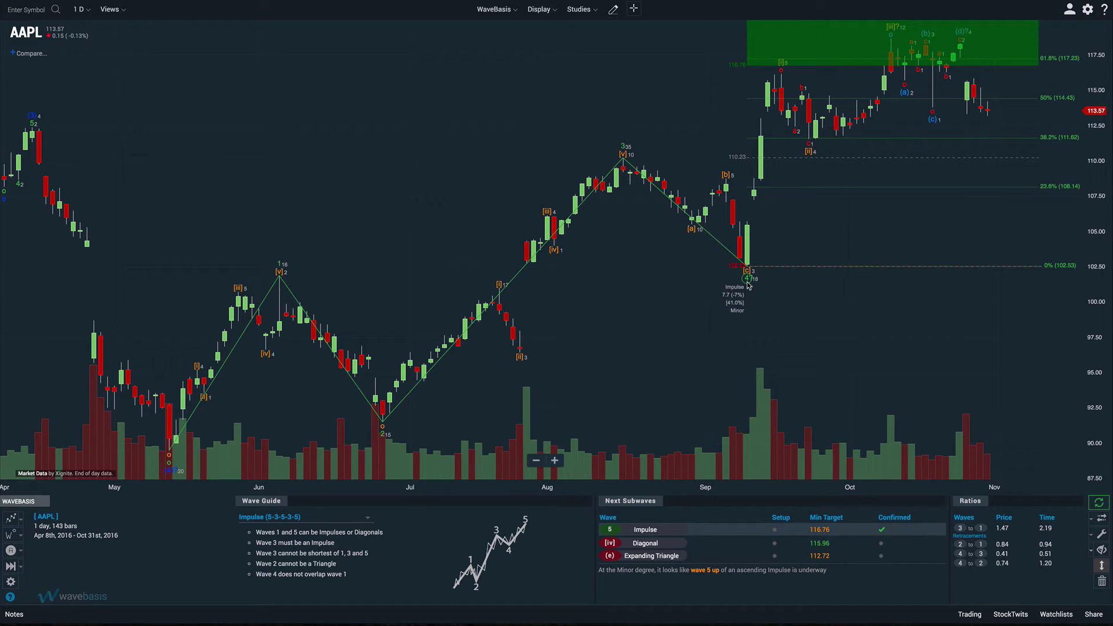
click(747, 284)
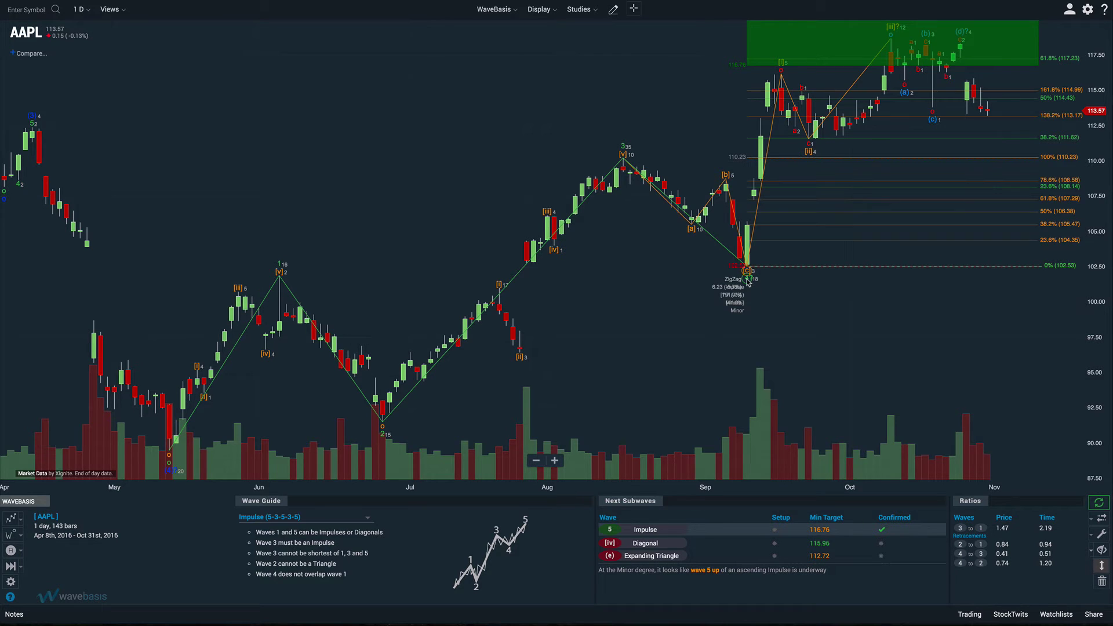
click(747, 282)
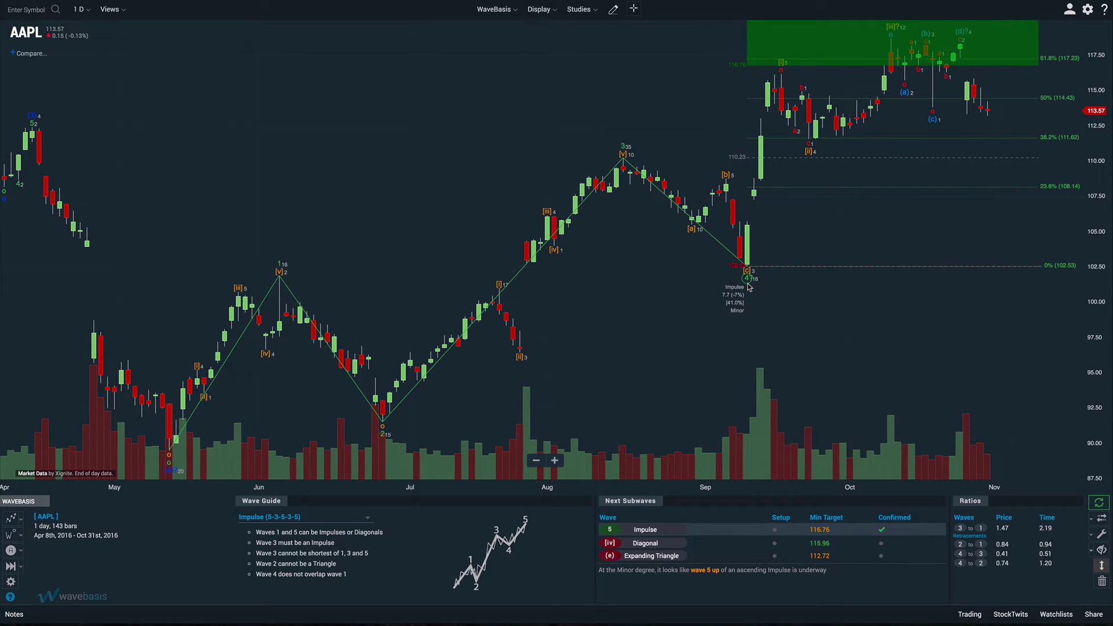
Step: Lock the wave 4 Smart Fib levels, 0% at 102.53 to 61.8% at 117.23
right_click(747, 285)
mouse_move(790, 296)
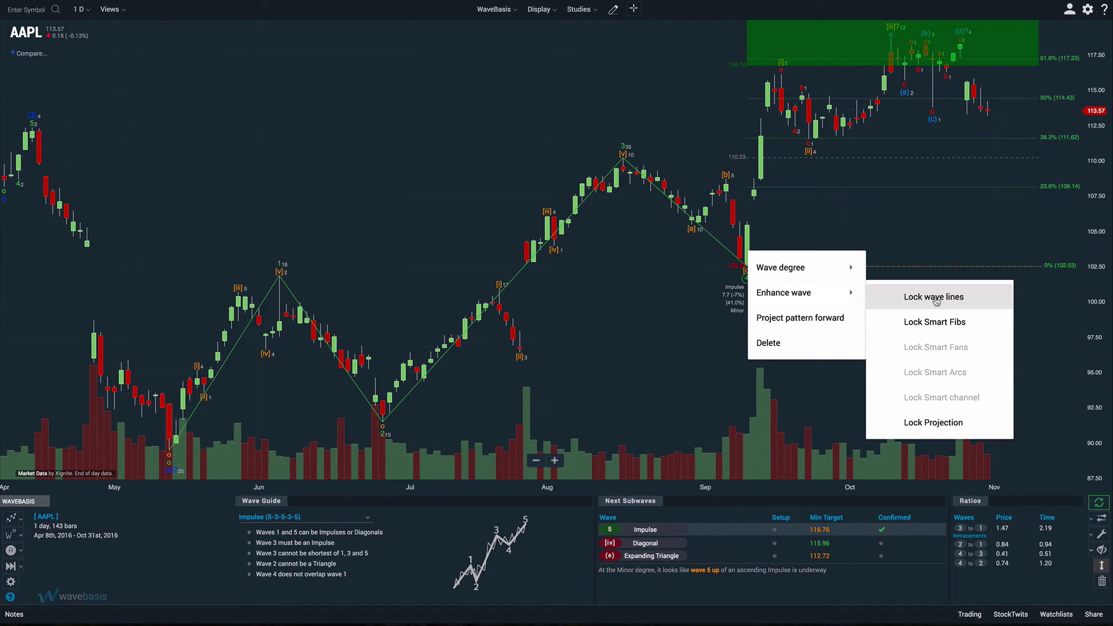
click(935, 323)
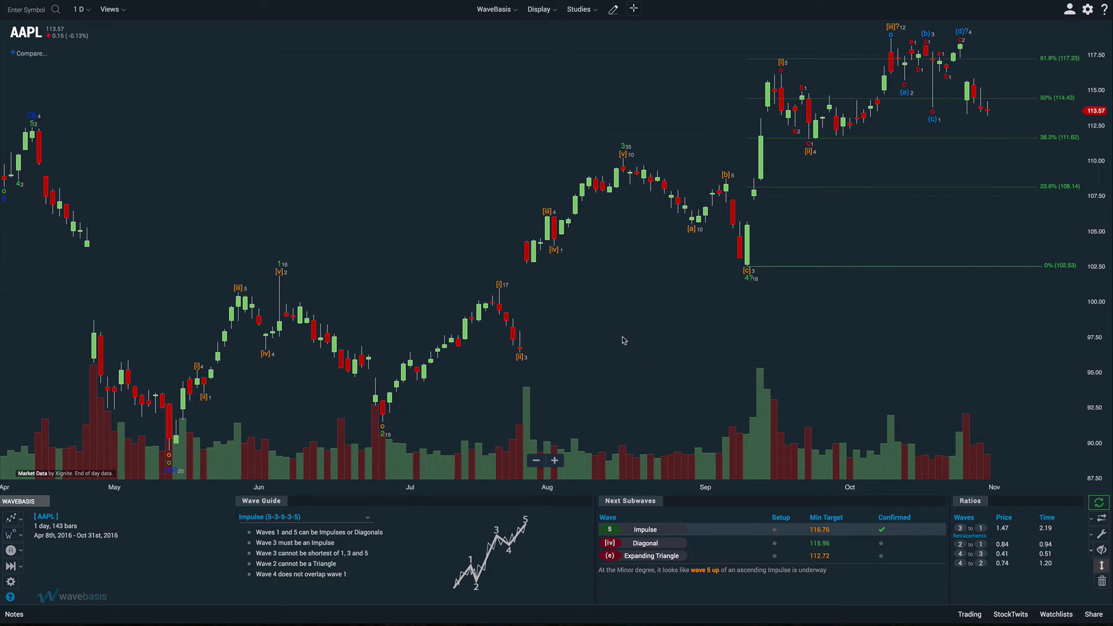
mouse_move(499, 288)
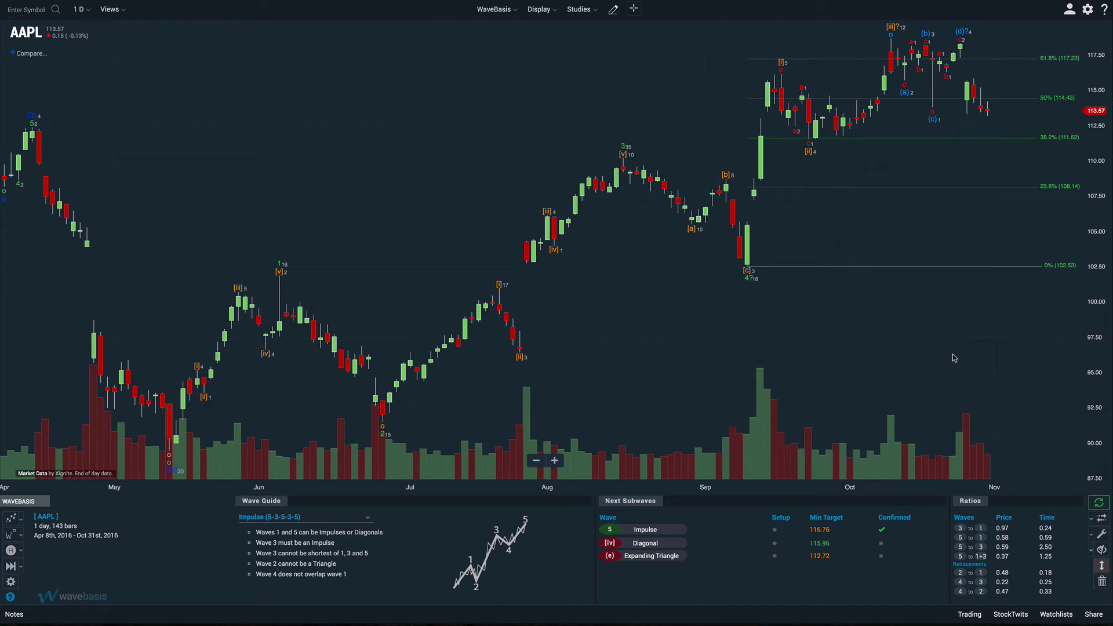
Step: Turn on Smart Channels and select the July-low wave 2 label to preview its channels
click(1101, 536)
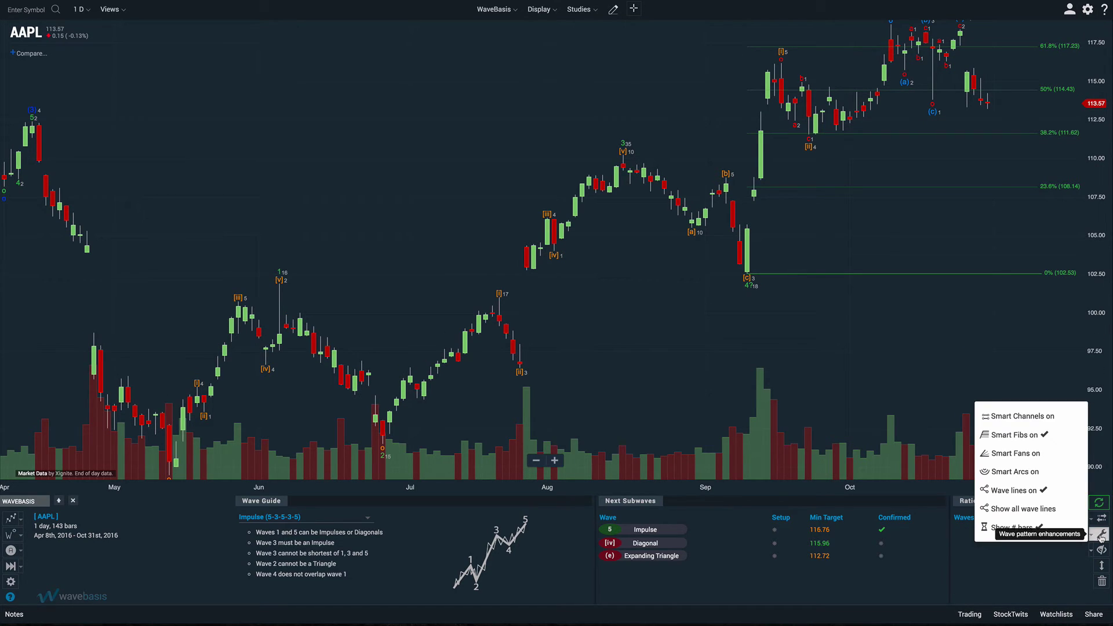
click(1024, 421)
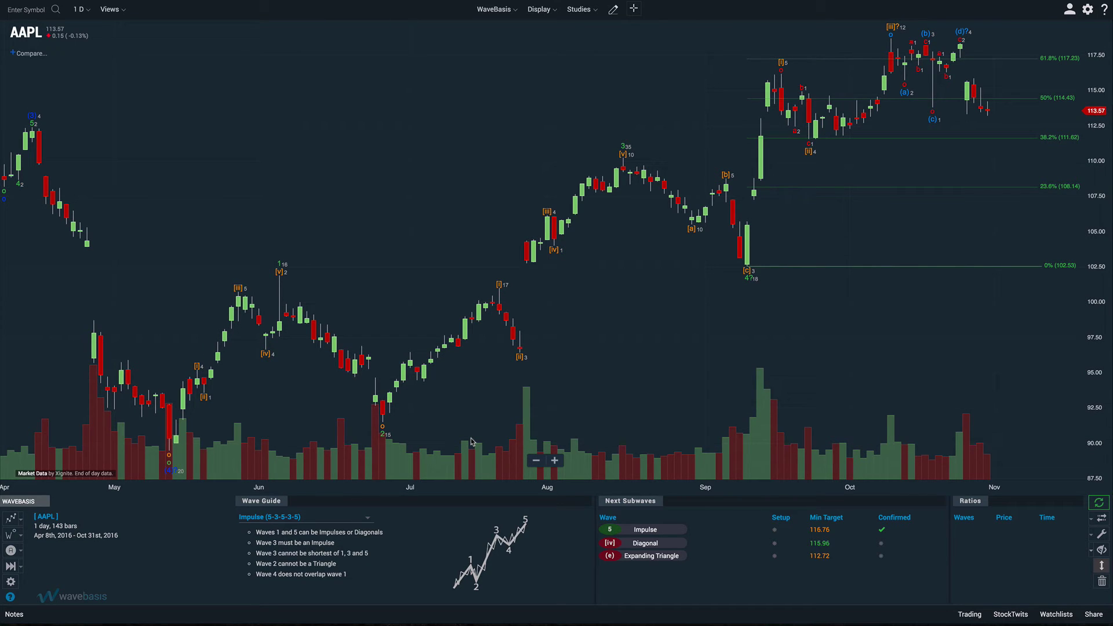
click(384, 435)
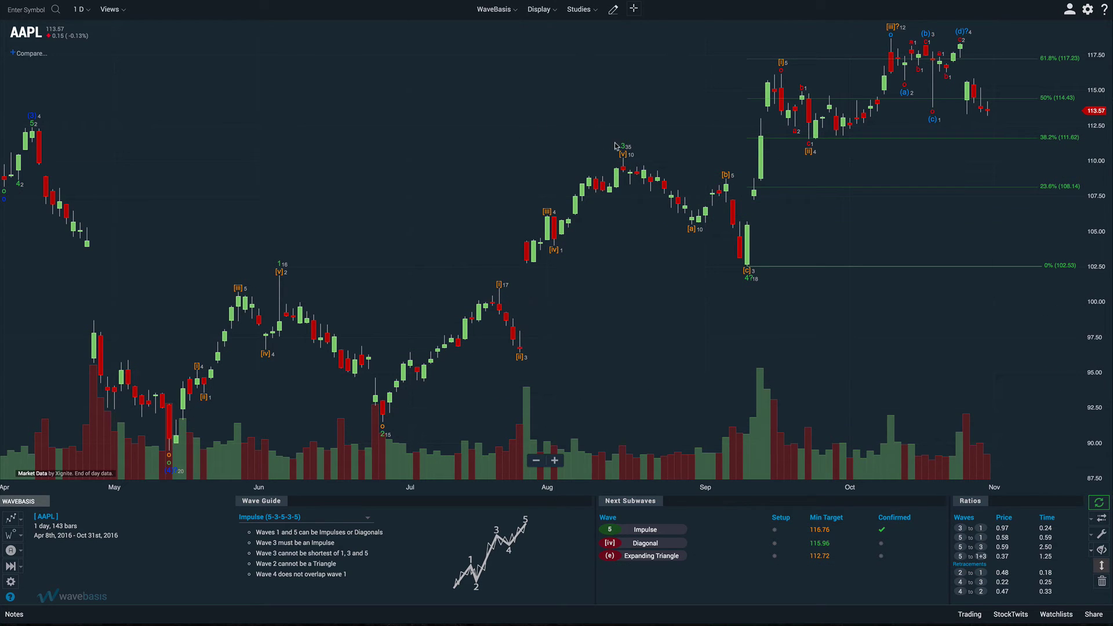
mouse_move(623, 149)
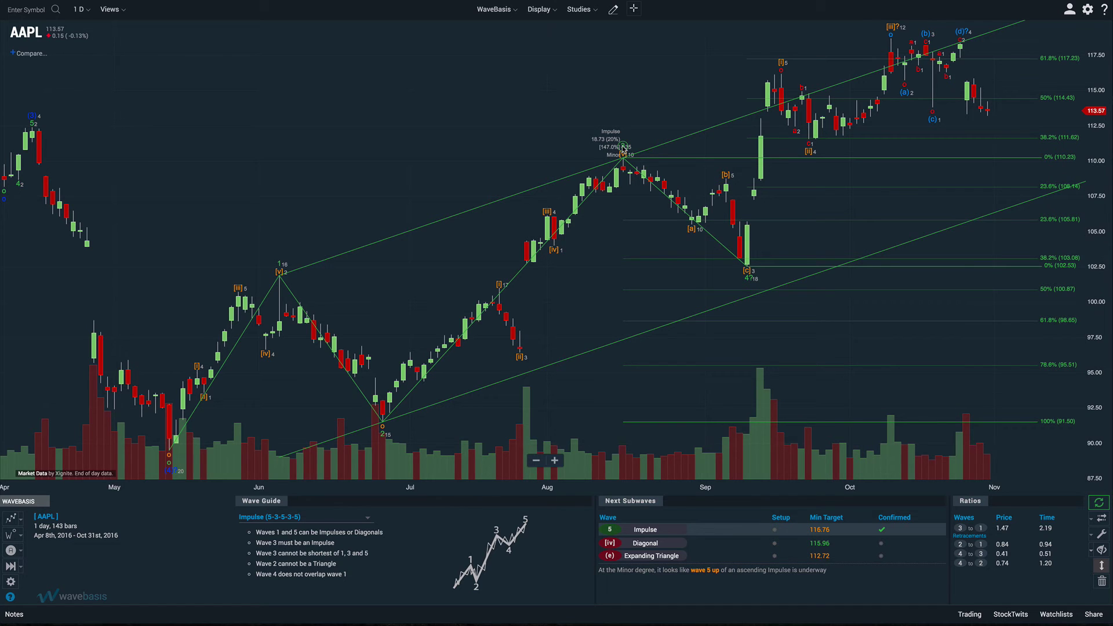
mouse_move(748, 285)
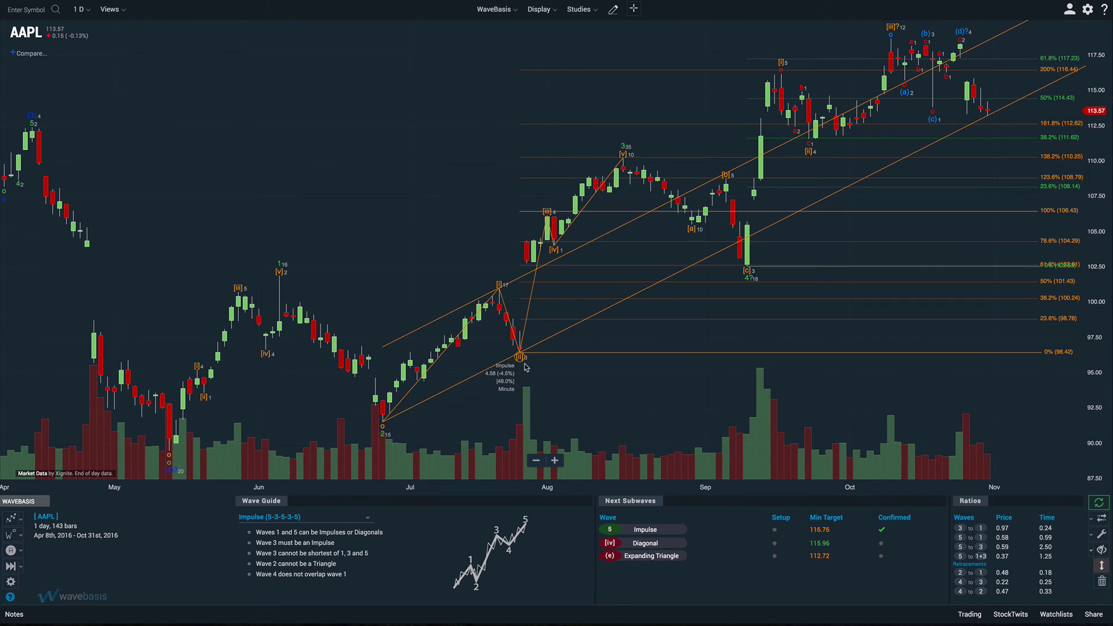
Step: Swap Smart Channels for Smart Fans, then select the wave label to show its ratios and Impulse outlook
click(1100, 535)
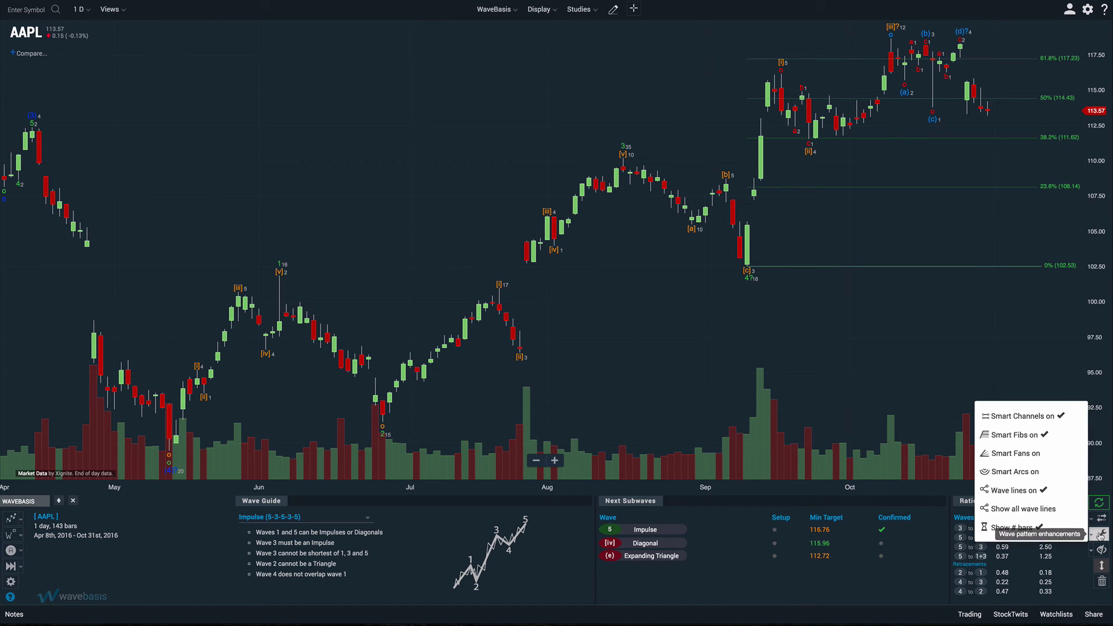
click(1029, 427)
click(1100, 539)
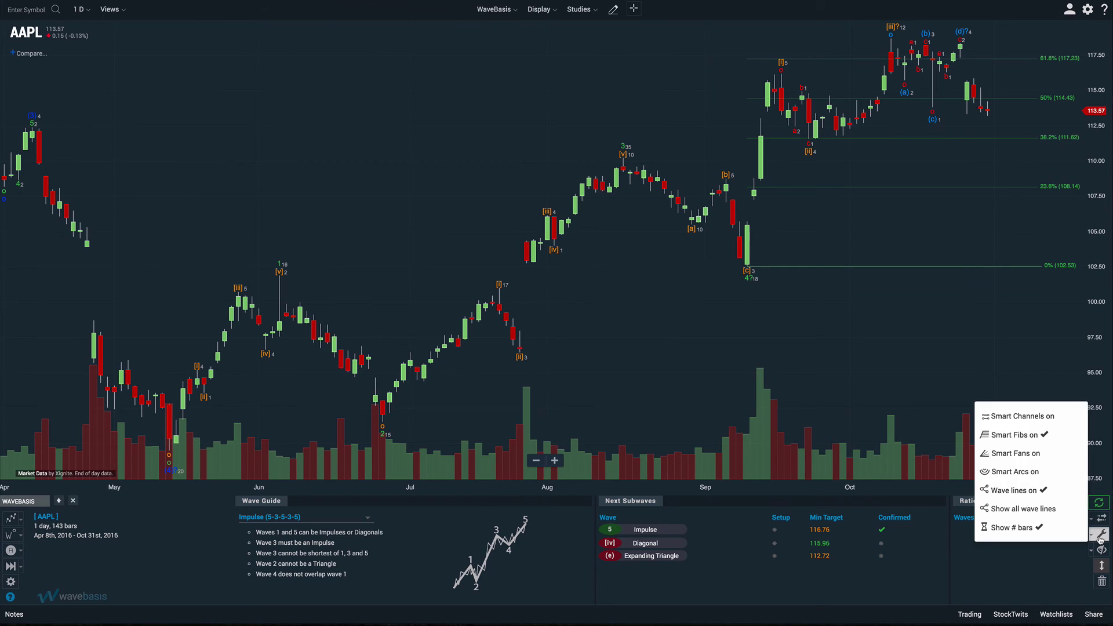
click(1029, 459)
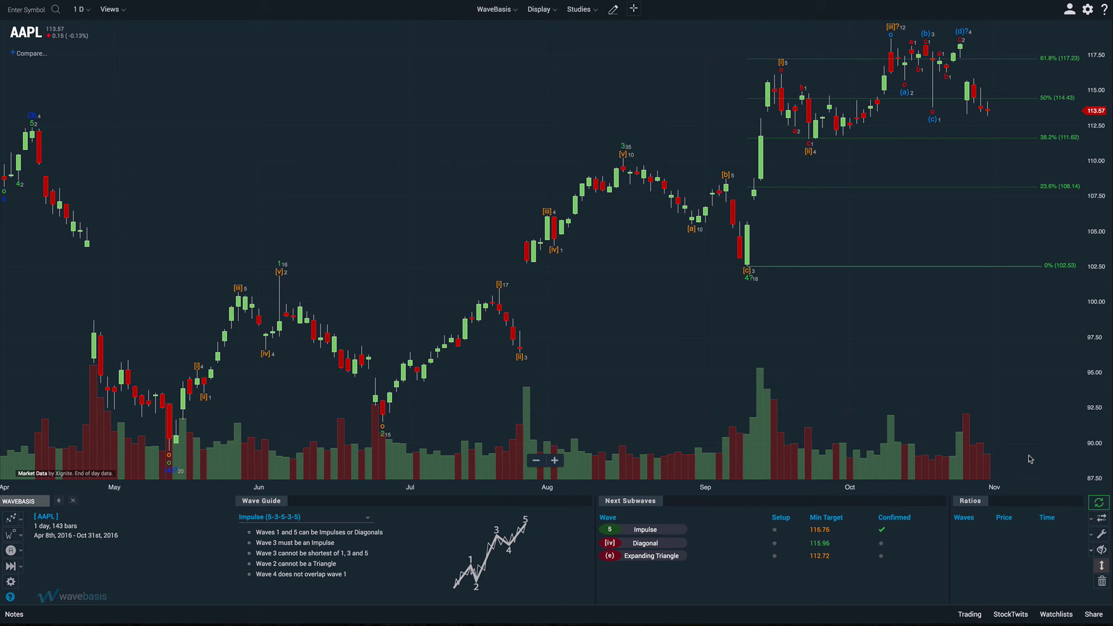
click(280, 264)
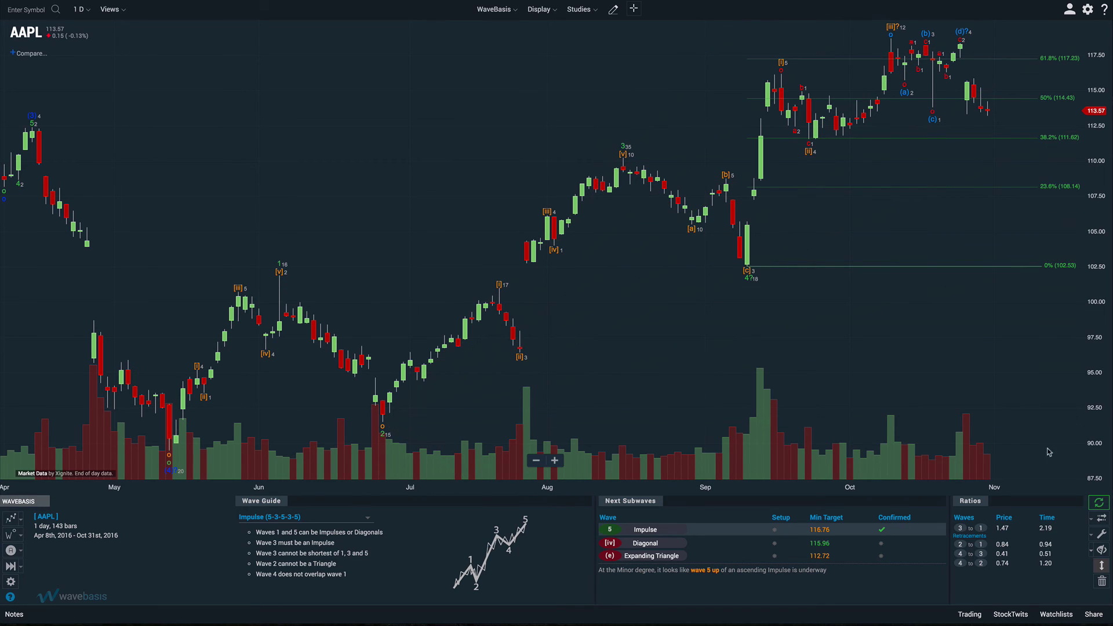
Step: Turn on Smart Arcs, turn off Smart Fibs and Smart Fans, and preview arcs on wave labels
click(1101, 534)
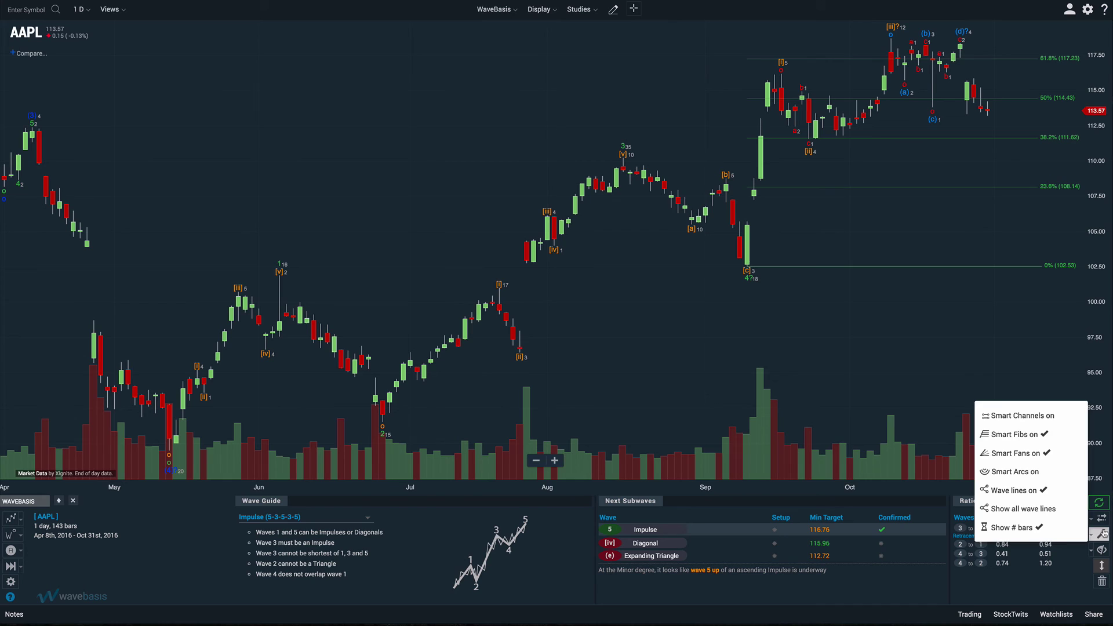
click(1014, 472)
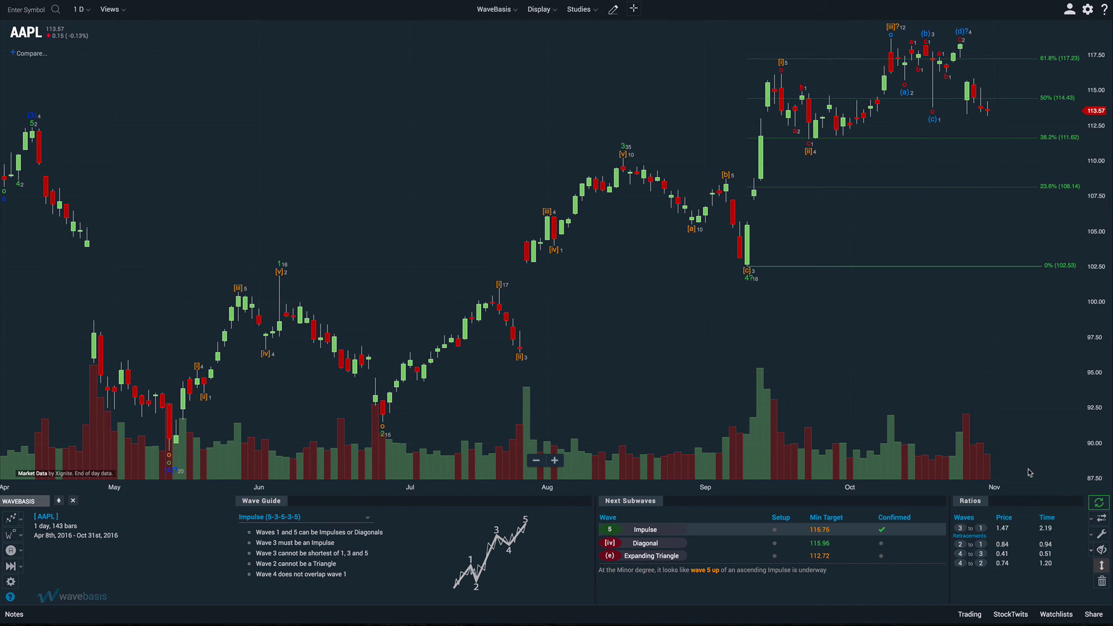
click(1102, 533)
click(1034, 439)
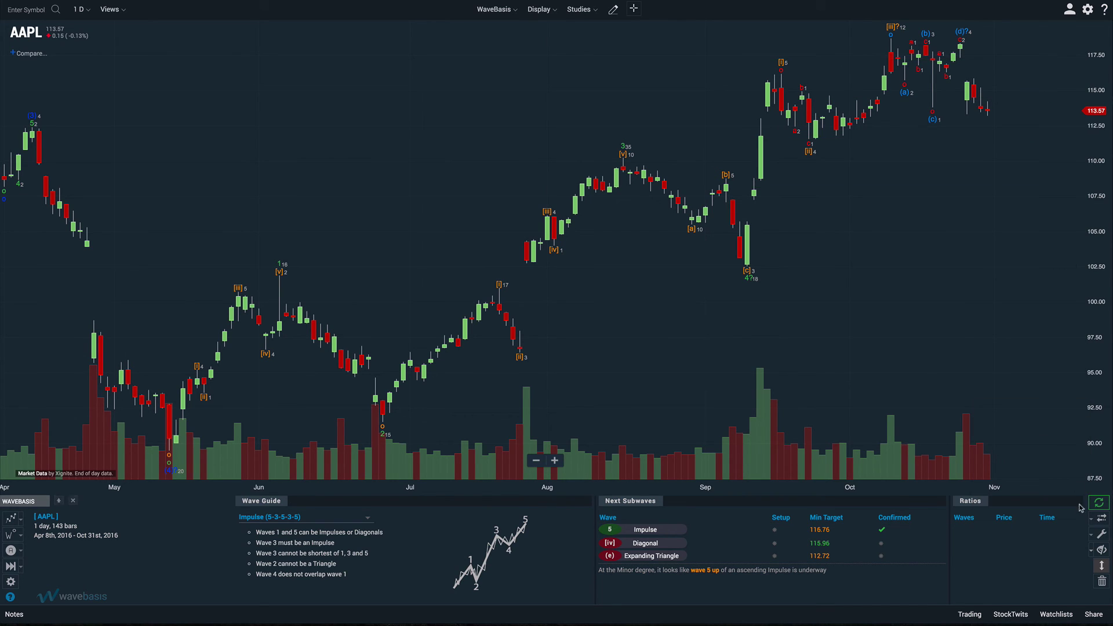
click(1095, 537)
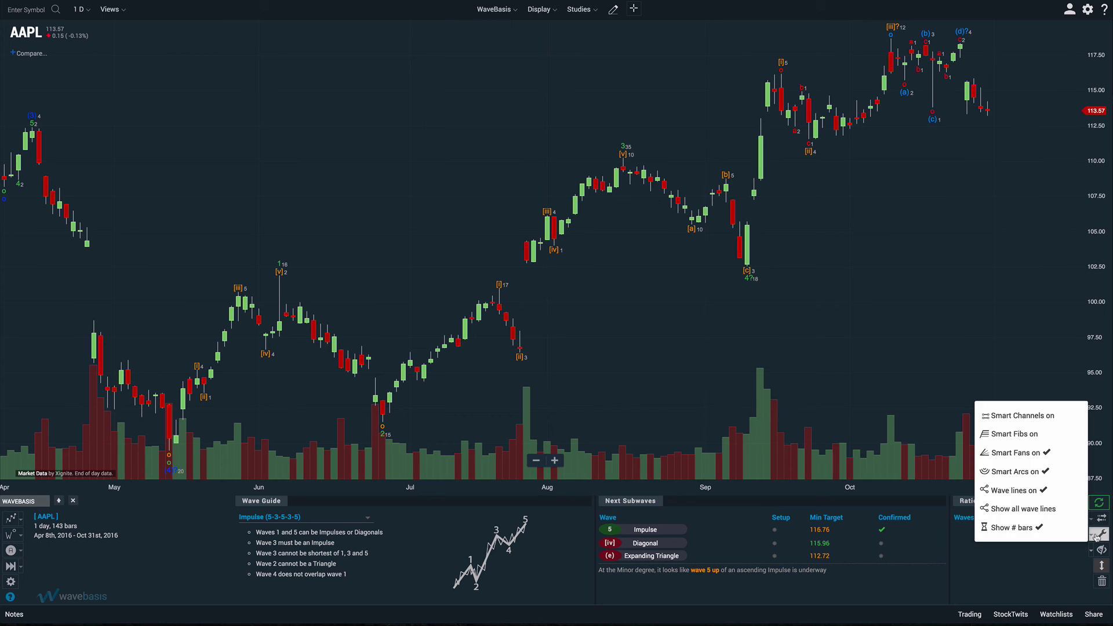
click(1038, 455)
mouse_move(496, 291)
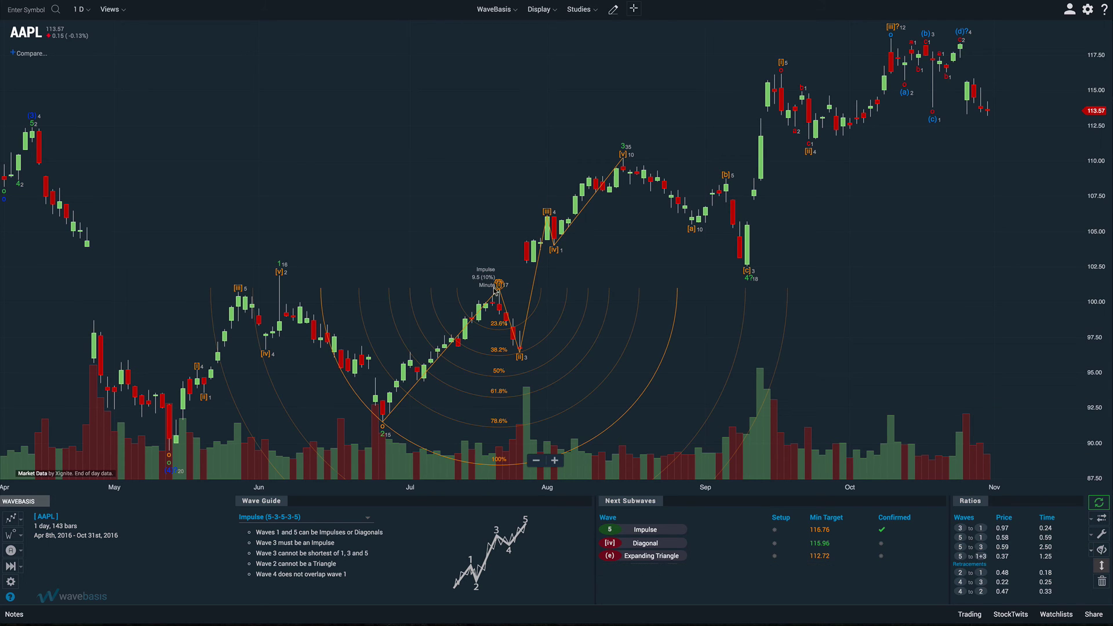
mouse_move(519, 361)
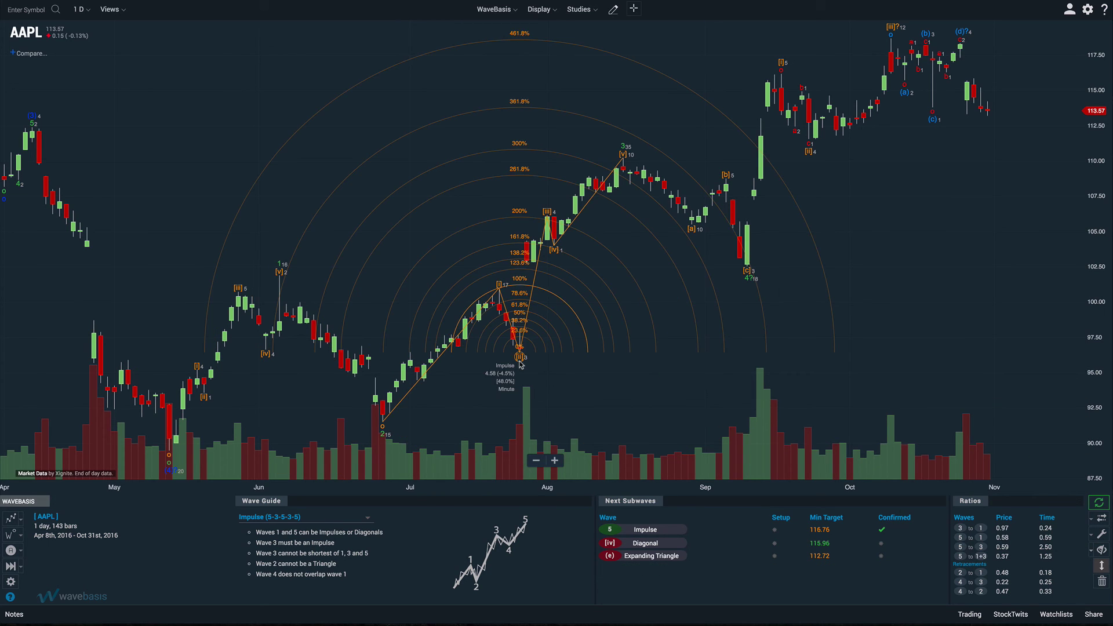
Step: Lock the wave 3 Smart Arcs via Enhance wave and show the Minute-degree Diagonal outlook
right_click(625, 149)
mouse_move(674, 157)
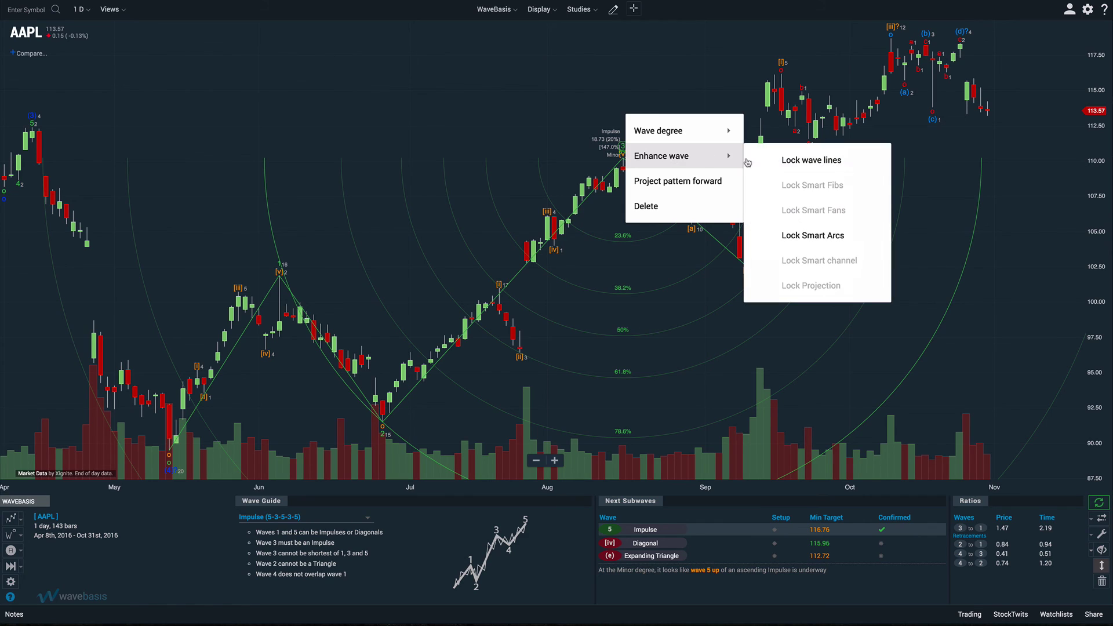
click(869, 240)
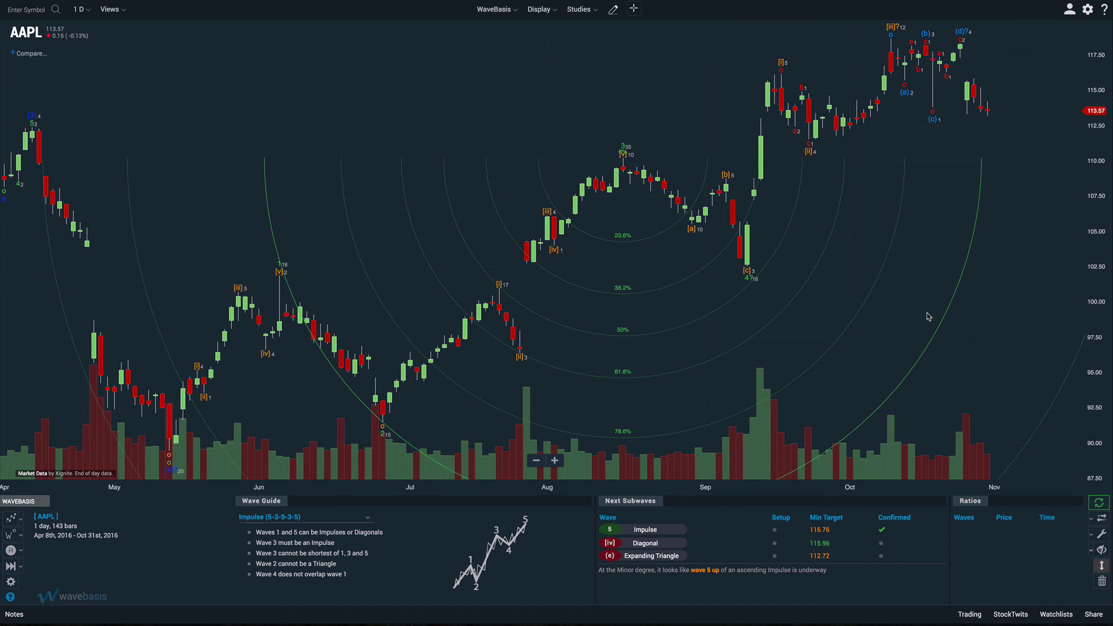
click(781, 68)
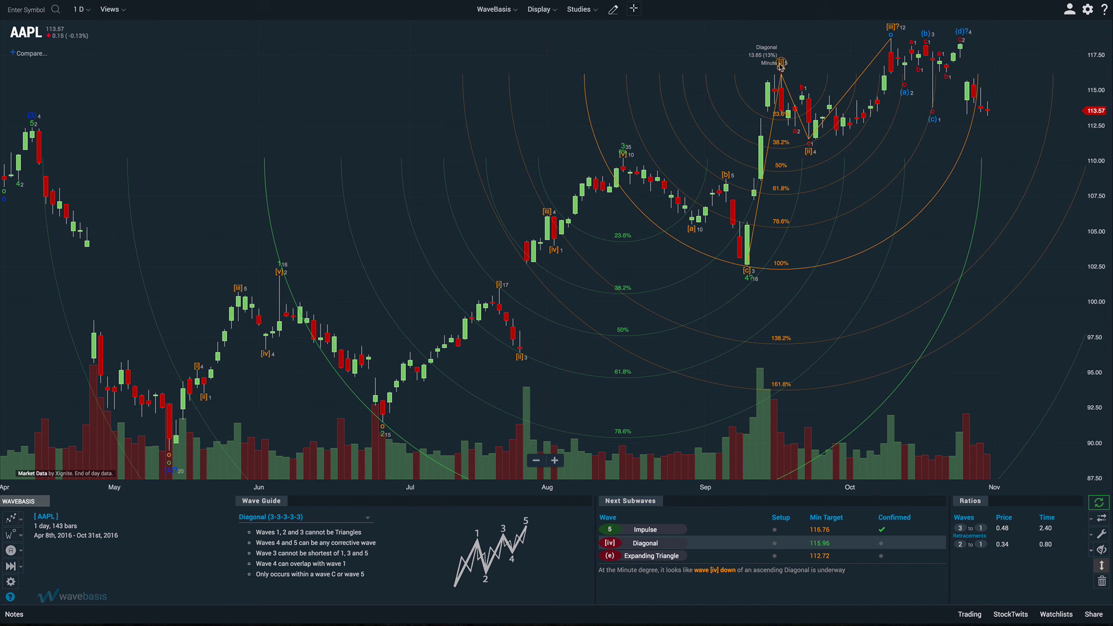
Step: Re-enable Smart Fibs, disable Smart Arcs, and select wave [i] to show its Fib levels
click(1101, 538)
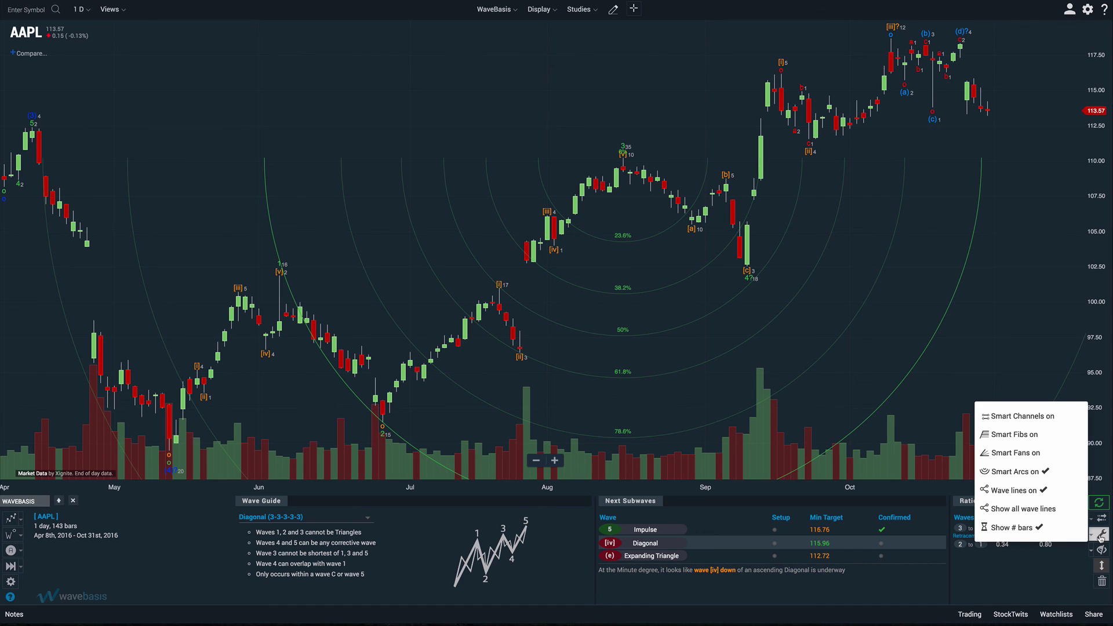
click(1032, 439)
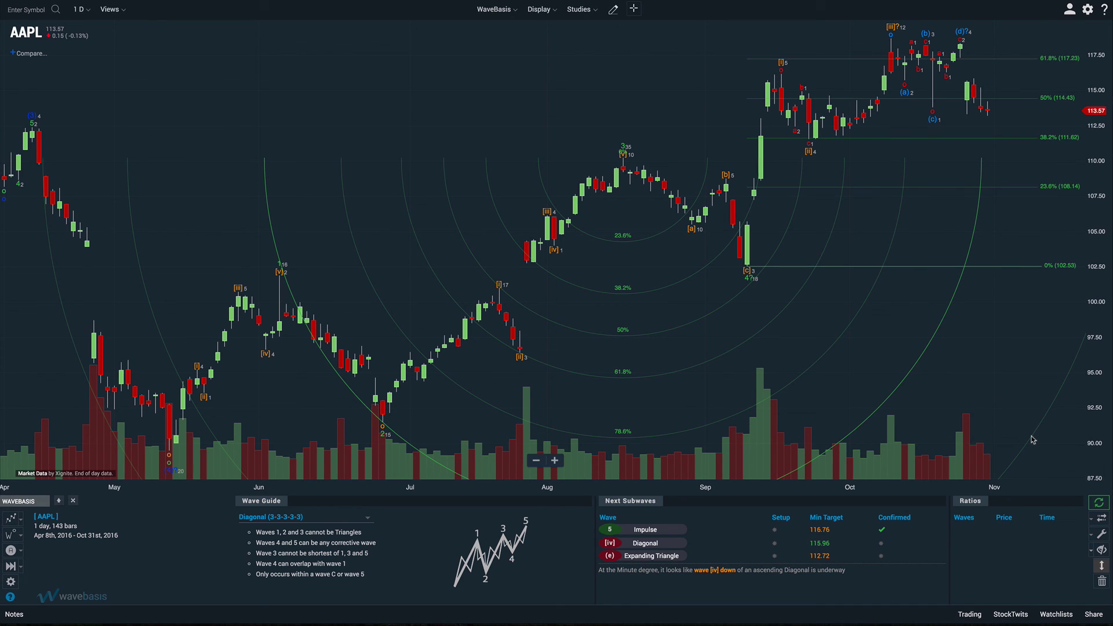
click(1101, 537)
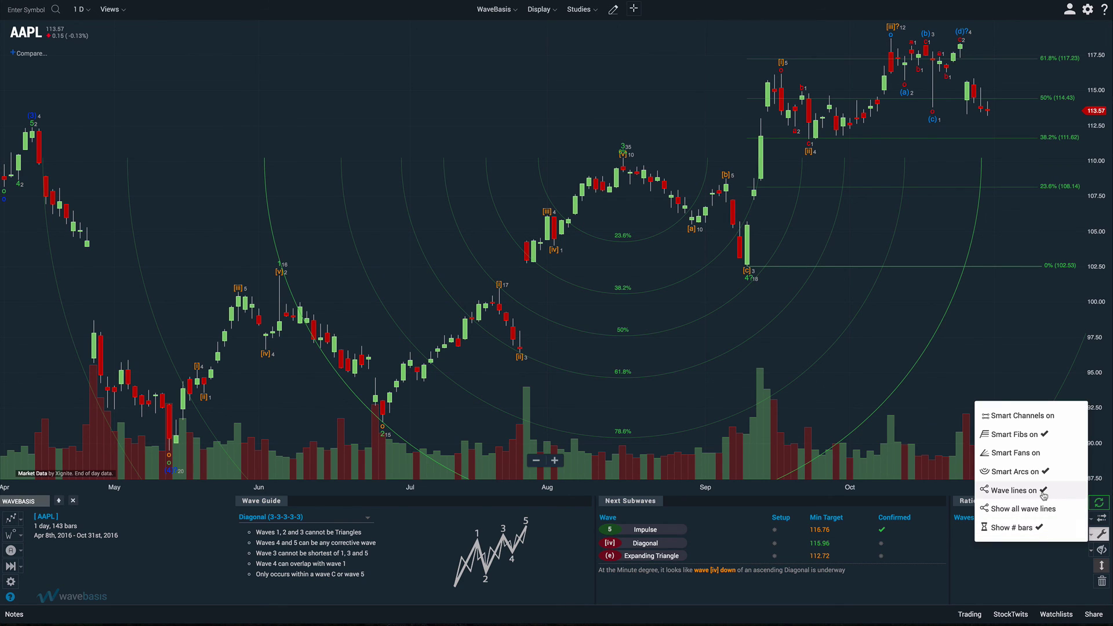
click(1032, 473)
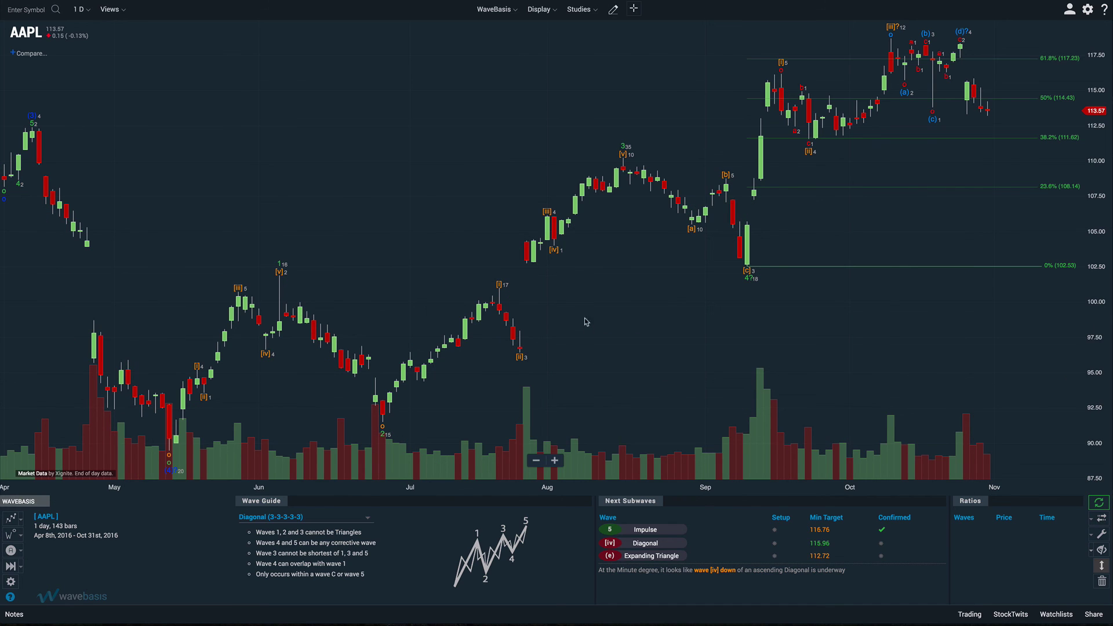
click(501, 290)
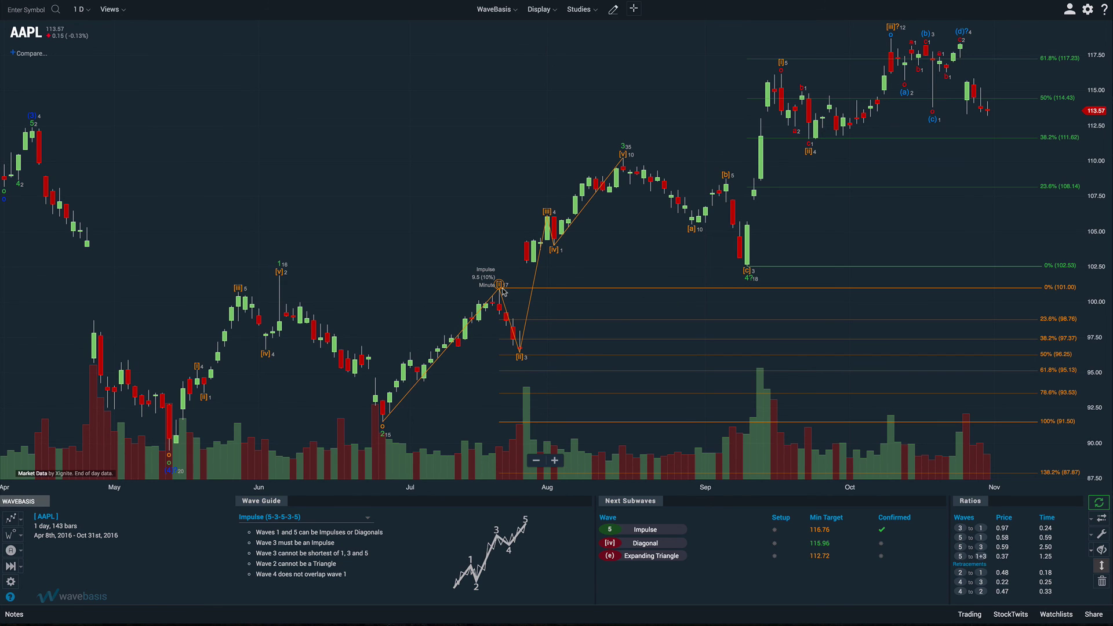
Step: Show wave [iii]'s Fib levels, then deselect it, leaving only the 102.53–117.23 retracement
click(547, 212)
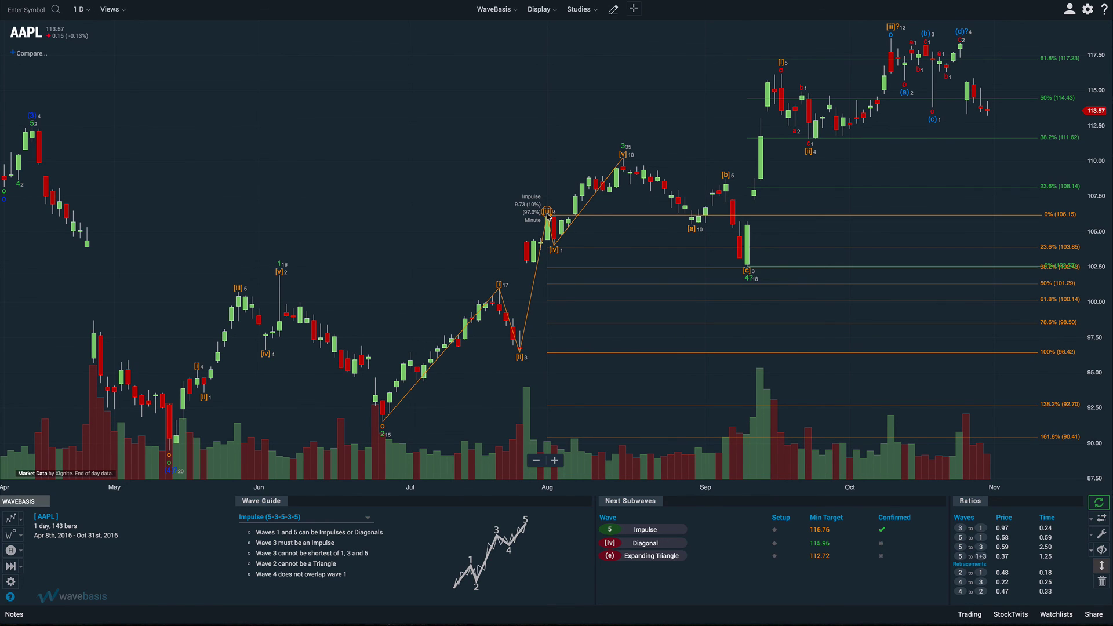
click(546, 214)
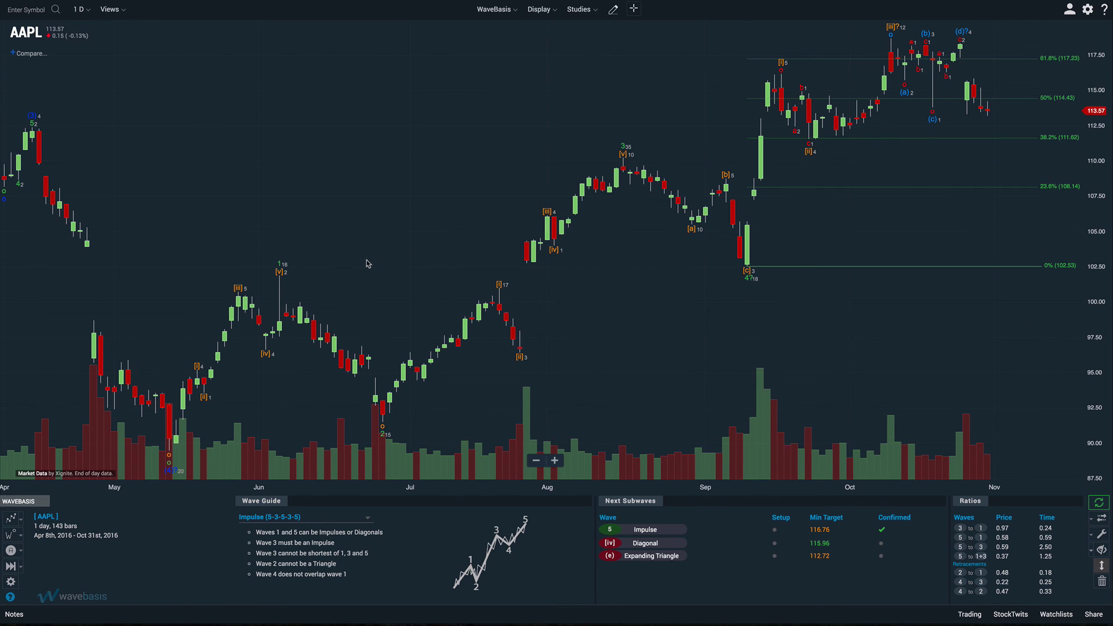